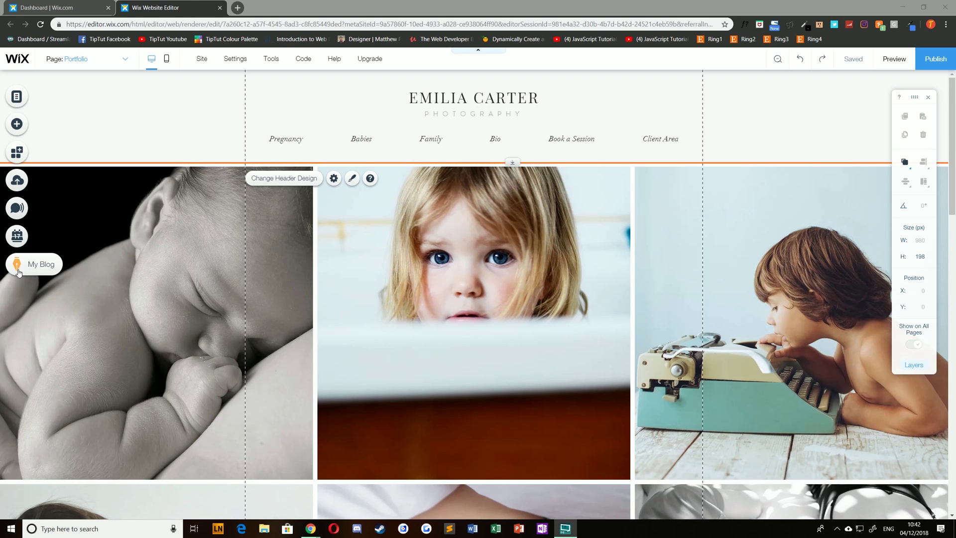
# Add a Wix Blog with sample posts to the site and dismiss its welcome message.
pyautogui.click(17, 267)
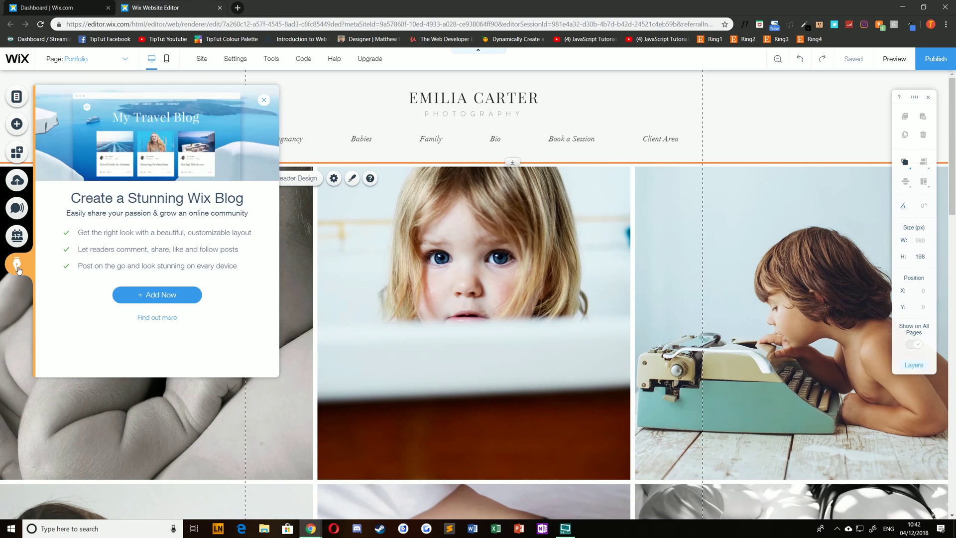
pyautogui.click(160, 299)
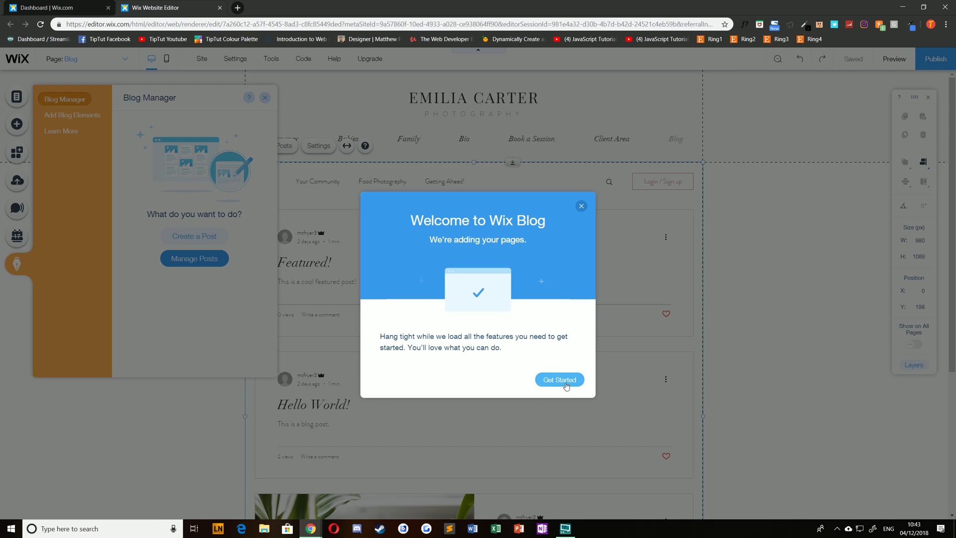
pyautogui.click(564, 382)
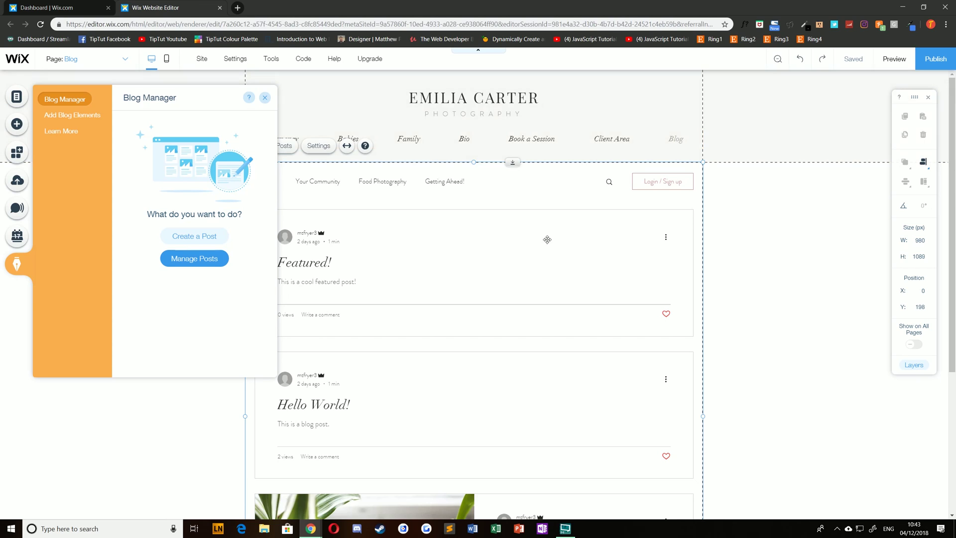
# Close the Blog Manager and open the settings of the blog feed on the page.
pyautogui.click(265, 98)
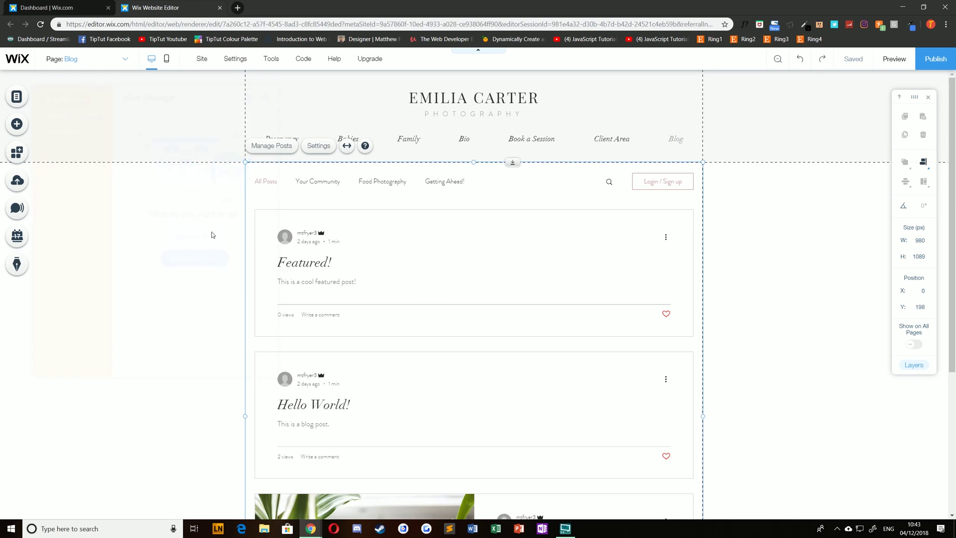
pyautogui.click(330, 293)
pyautogui.click(383, 277)
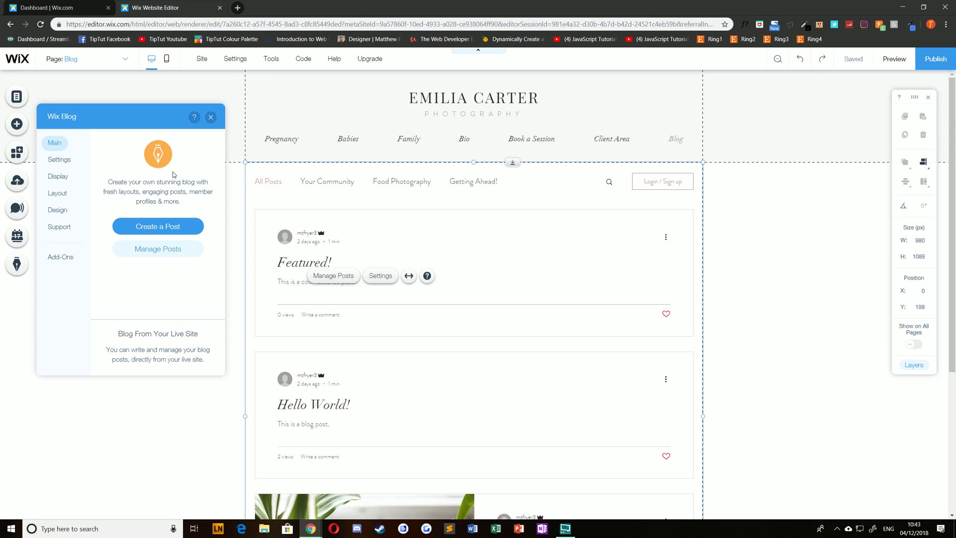
# Keep Photography as the blog subject, leaving subscriber email notifications off.
pyautogui.click(59, 160)
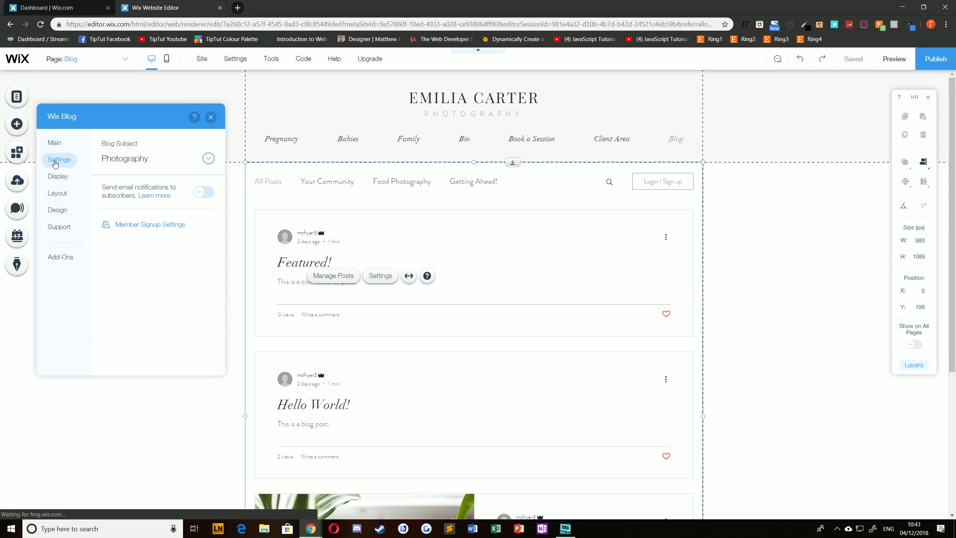
pyautogui.click(135, 160)
pyautogui.scroll(3, 144, 279)
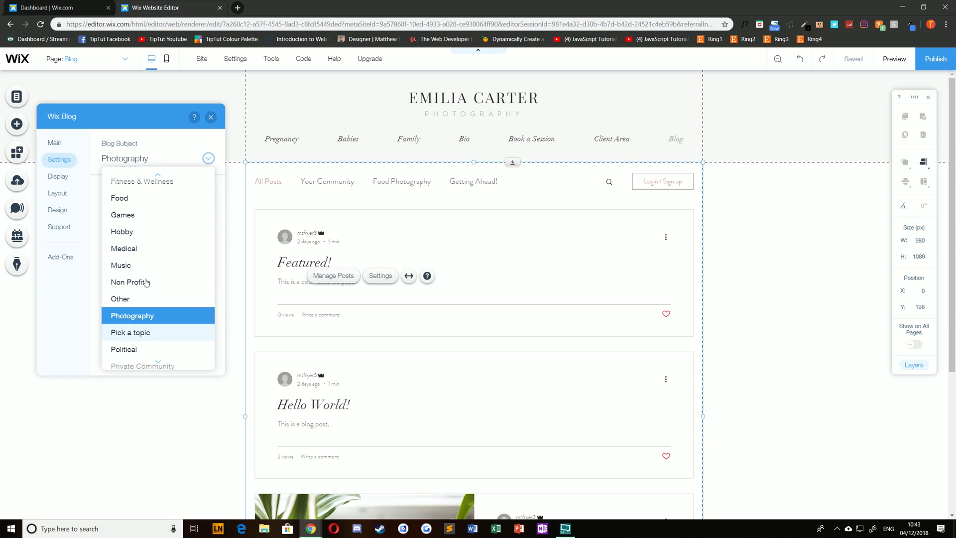
pyautogui.click(138, 317)
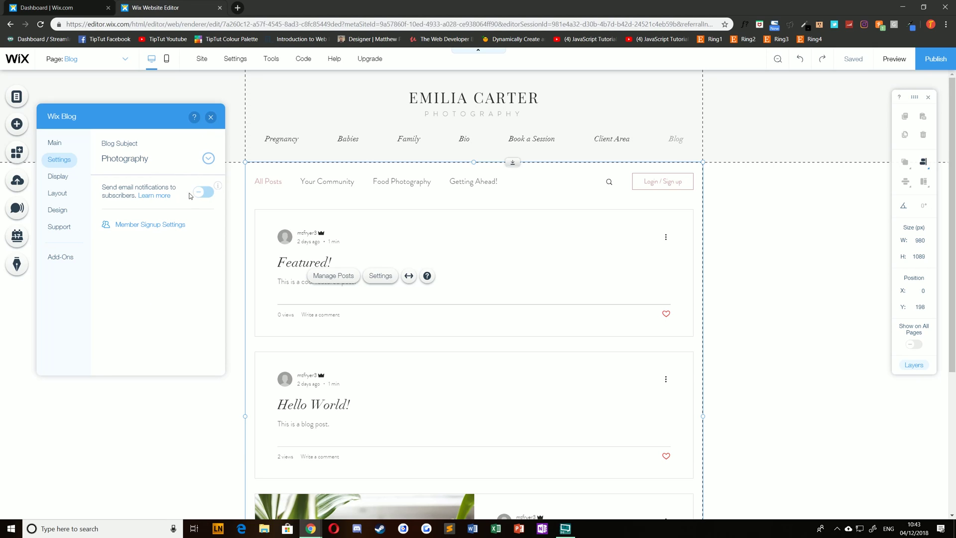
pyautogui.click(204, 194)
pyautogui.click(204, 194)
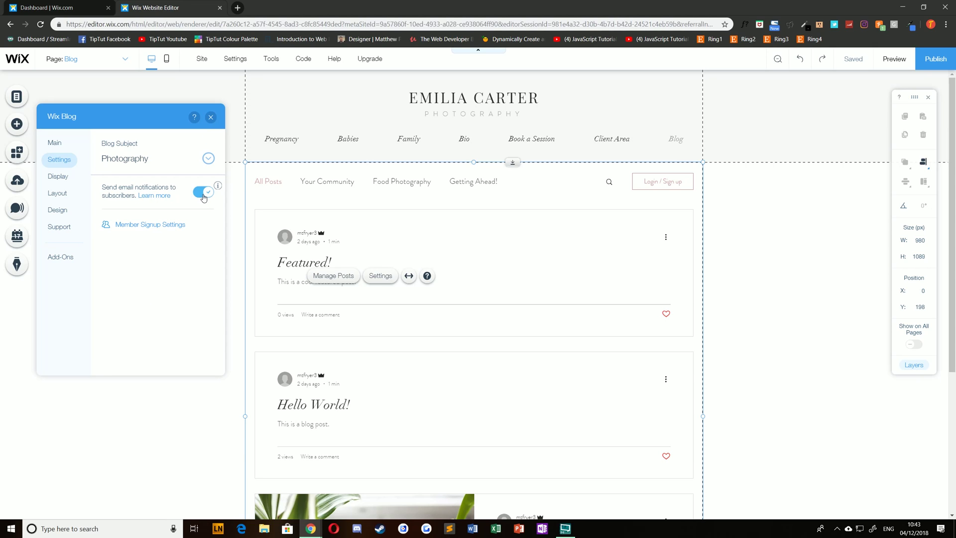
# Hide the comments counter and likes counter on the blog feed posts.
pyautogui.click(54, 177)
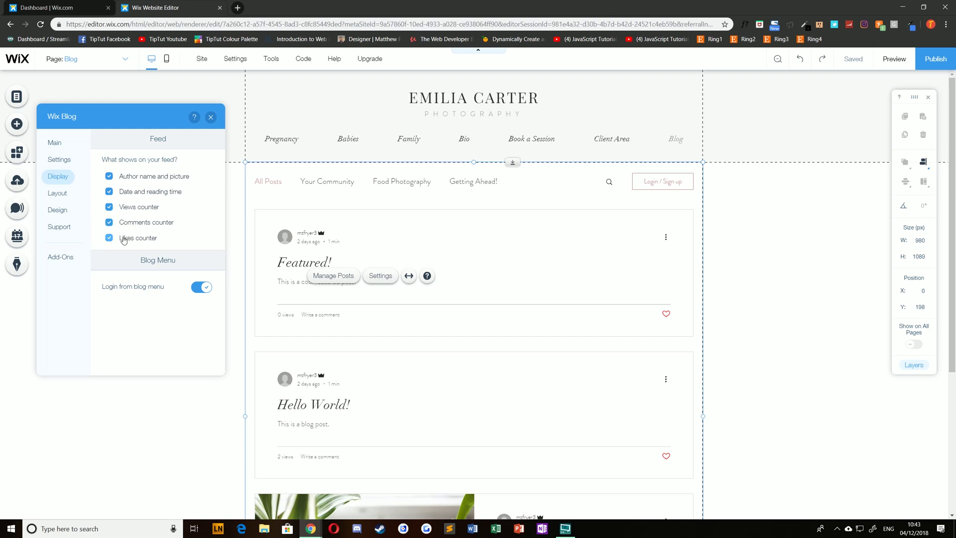
pyautogui.click(109, 222)
pyautogui.click(108, 237)
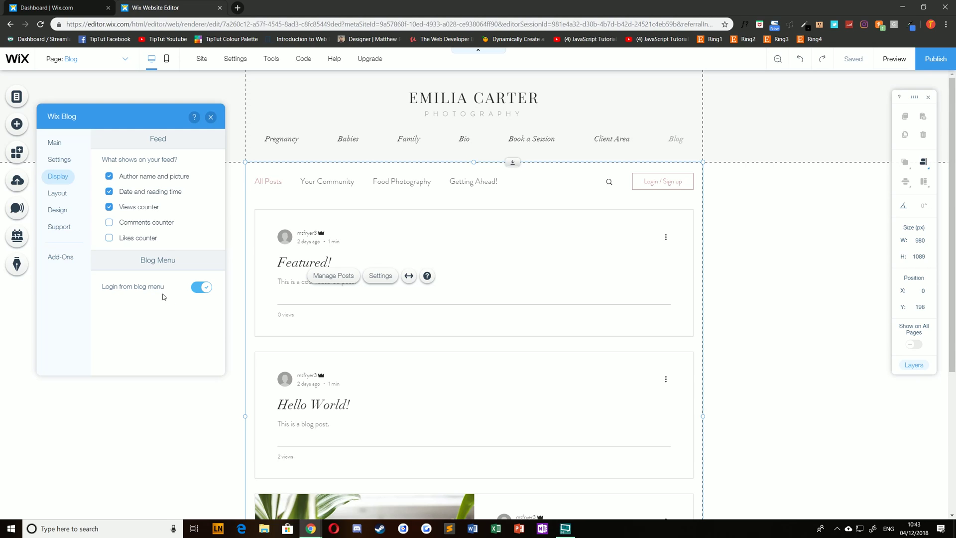
pyautogui.click(59, 193)
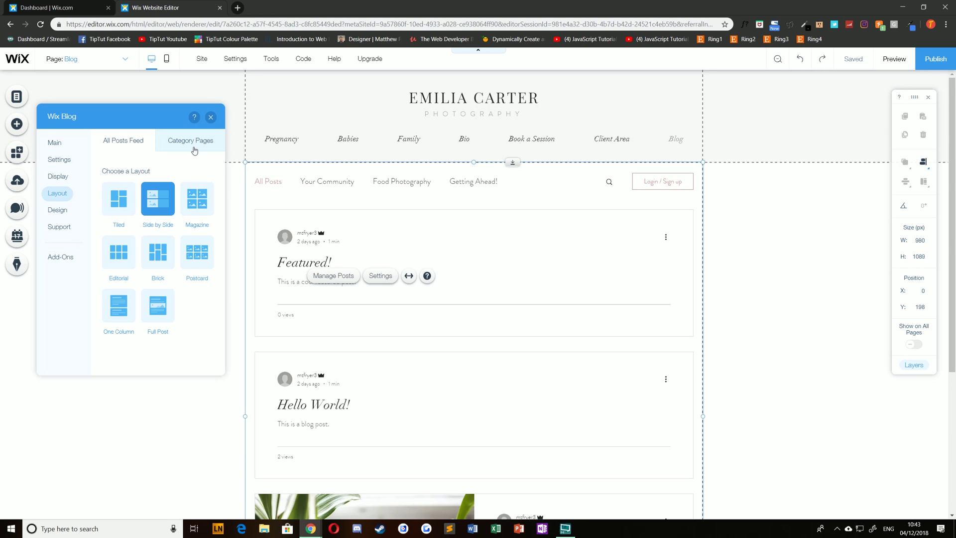
# Keep the All Posts feed in the Side by Side layout after trying Tiled.
pyautogui.scroll(-3, 421, 452)
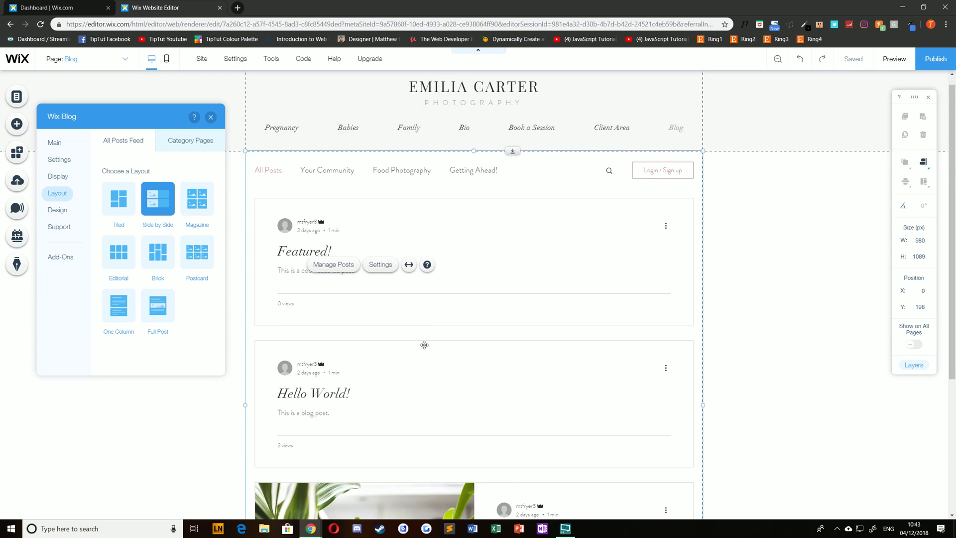
pyautogui.scroll(-1, 496, 268)
pyautogui.scroll(5, 496, 268)
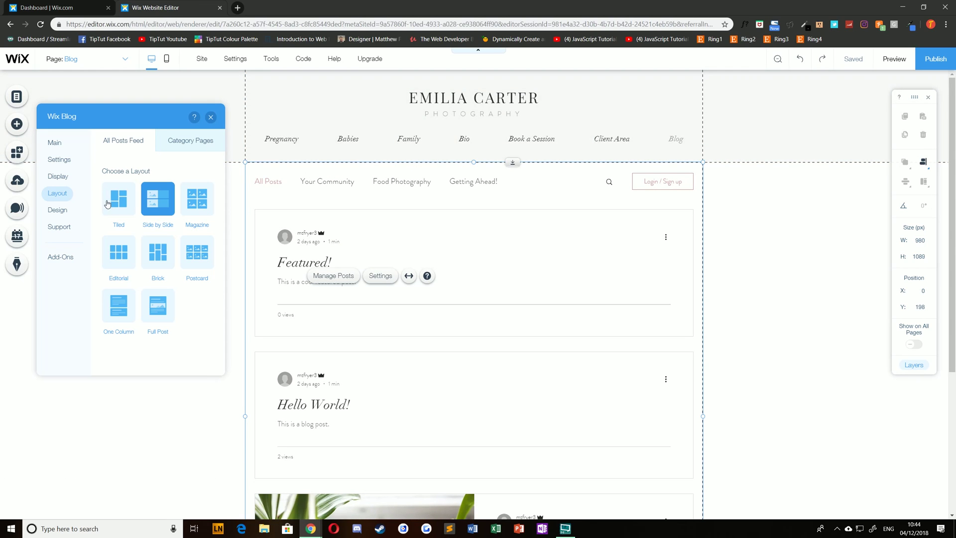
pyautogui.click(120, 207)
pyautogui.scroll(-2, 430, 301)
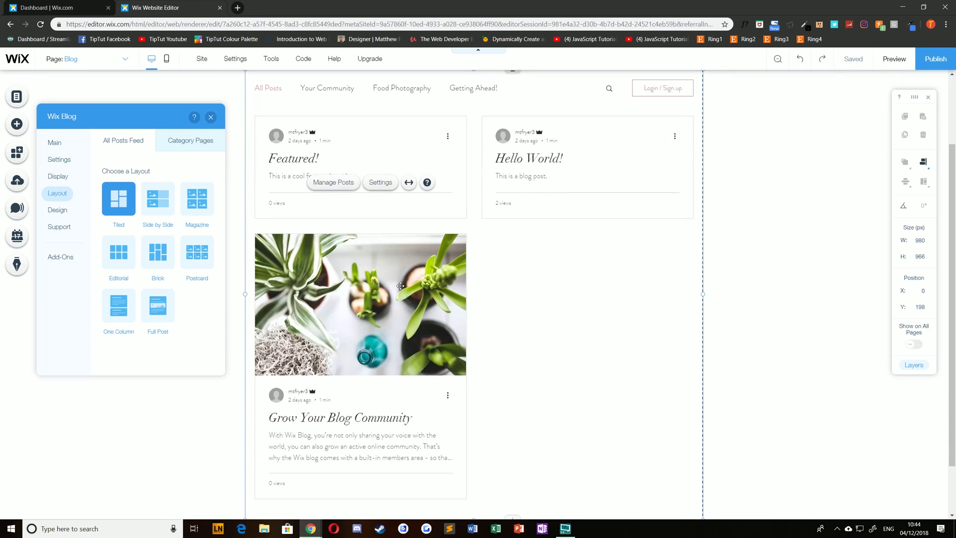
pyautogui.scroll(2, 430, 301)
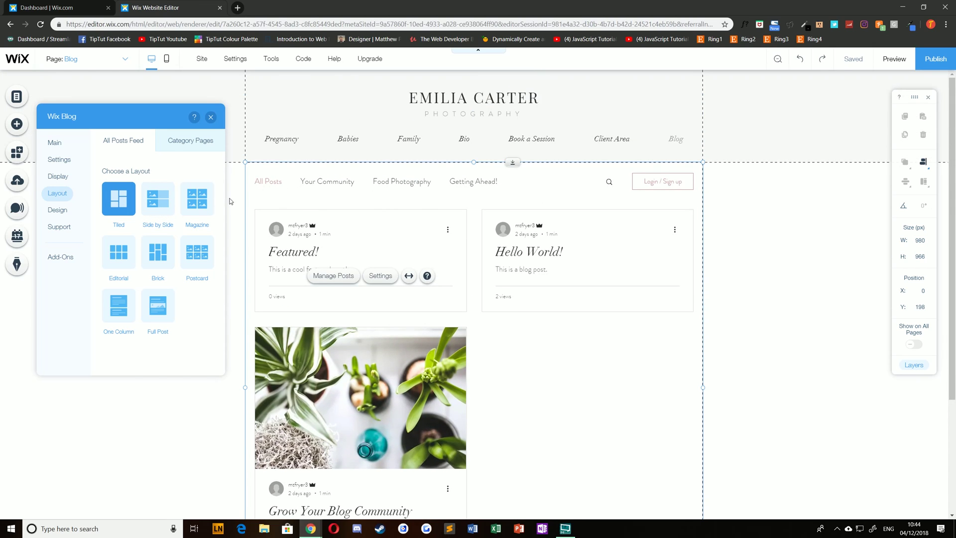
pyautogui.click(153, 203)
# Give the blog's category pages the Editorial grid layout.
pyautogui.scroll(-2, 496, 329)
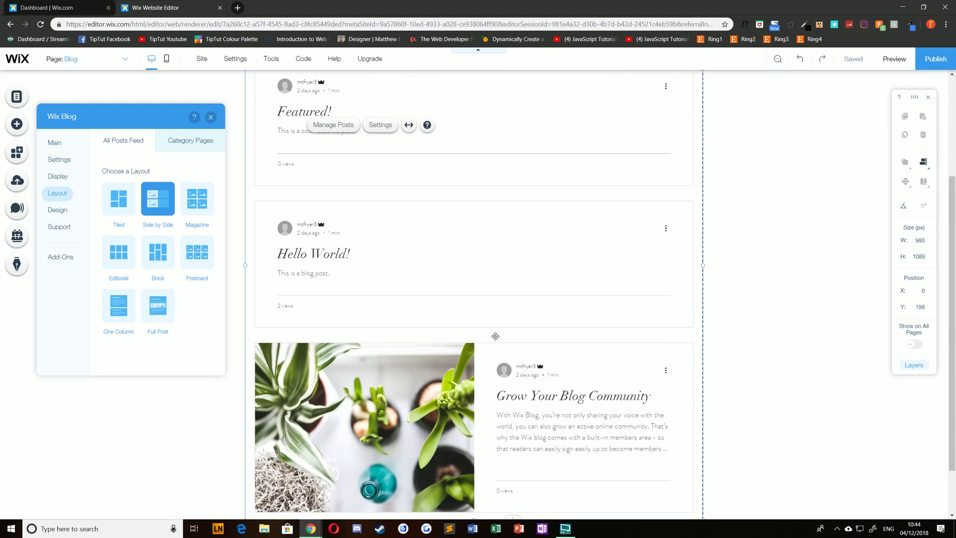
pyautogui.scroll(2, 496, 329)
pyautogui.click(176, 150)
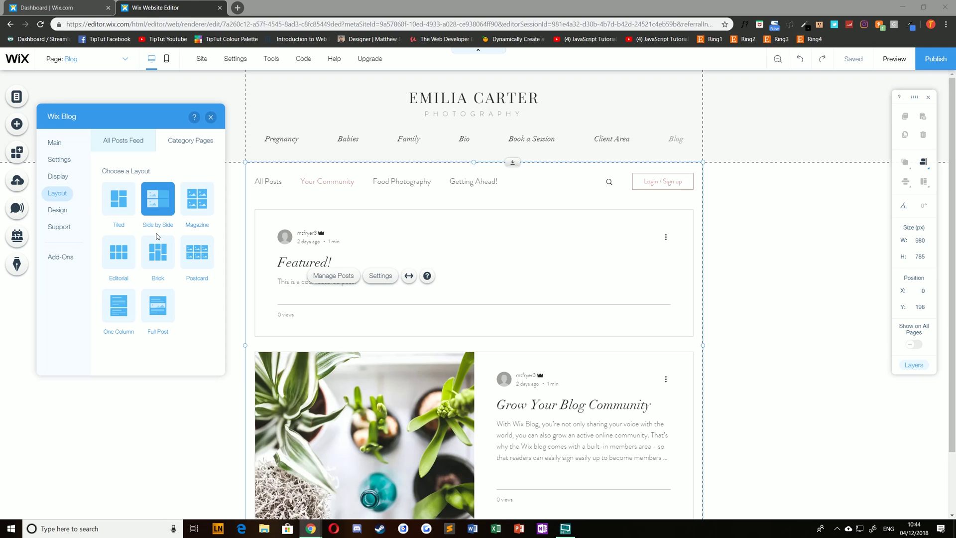
pyautogui.click(131, 259)
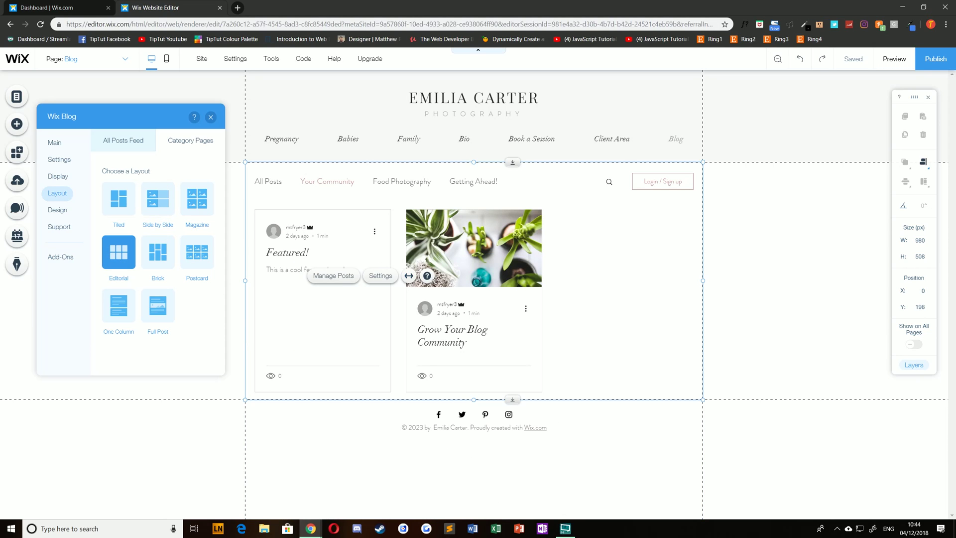
pyautogui.click(59, 211)
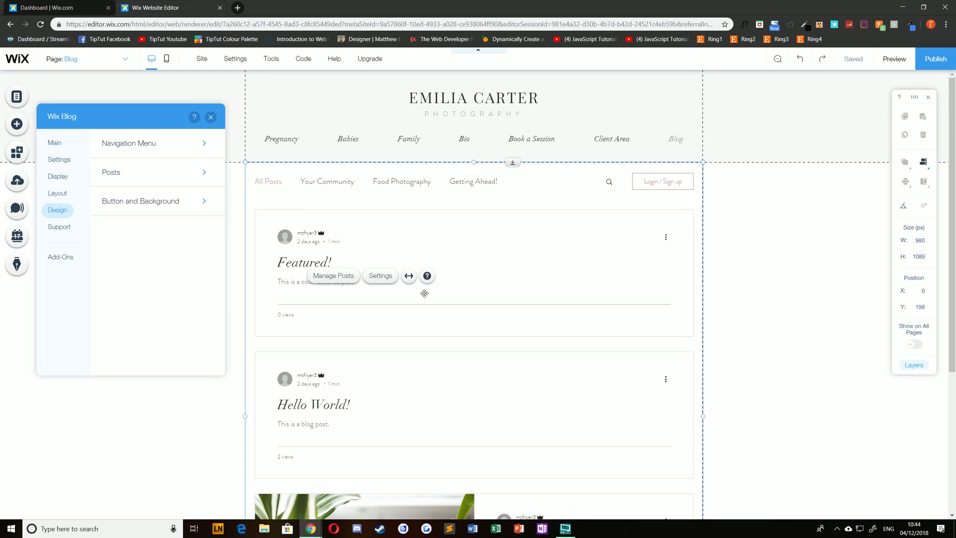
# Set the blog menu font to Cinzel.
pyautogui.click(129, 144)
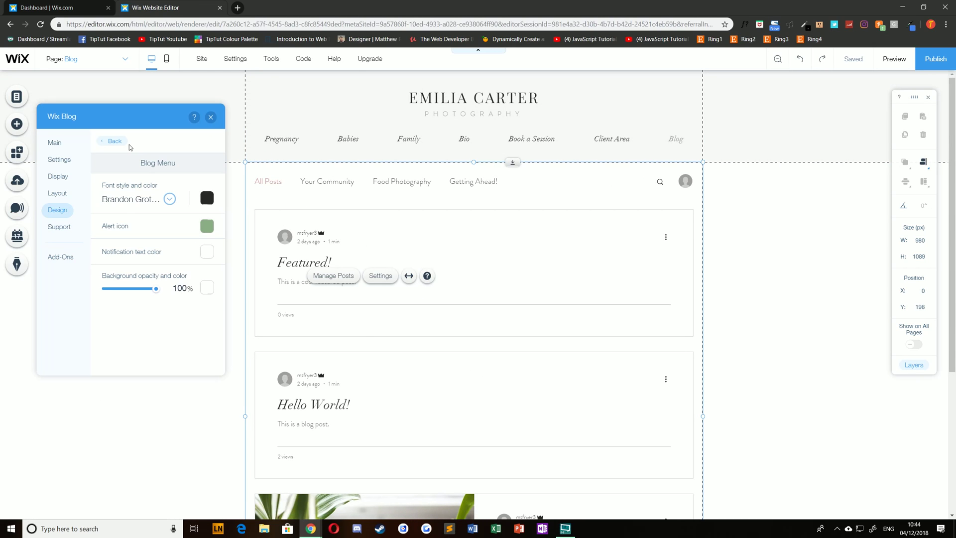
pyautogui.click(169, 199)
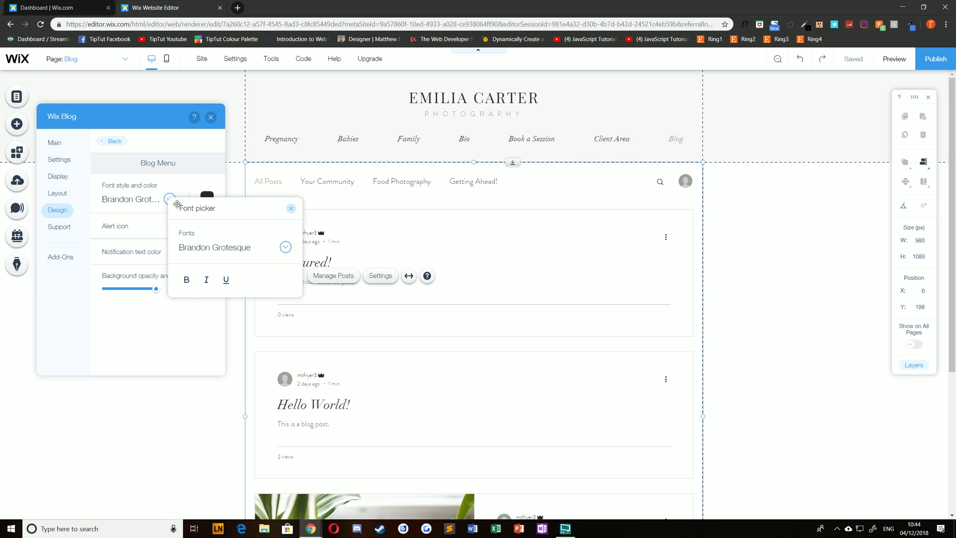
pyautogui.click(270, 247)
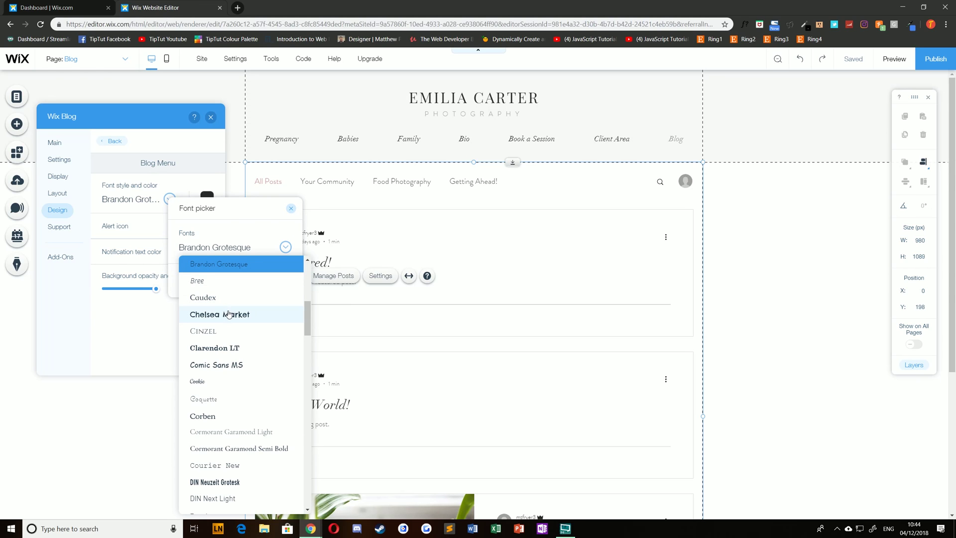
pyautogui.click(223, 331)
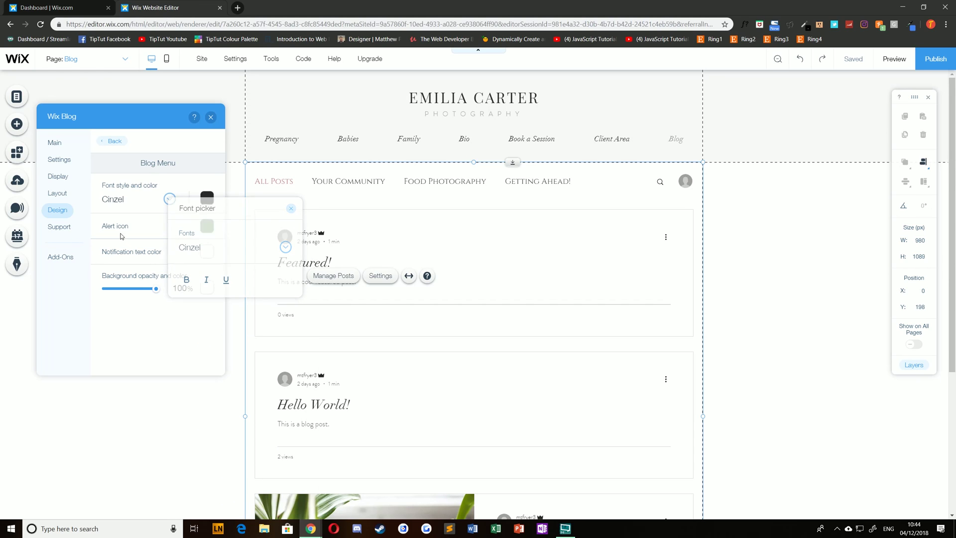
pyautogui.click(214, 233)
# Recolour the blog menu's alert icon dusty pink (#BF8484).
pyautogui.click(209, 230)
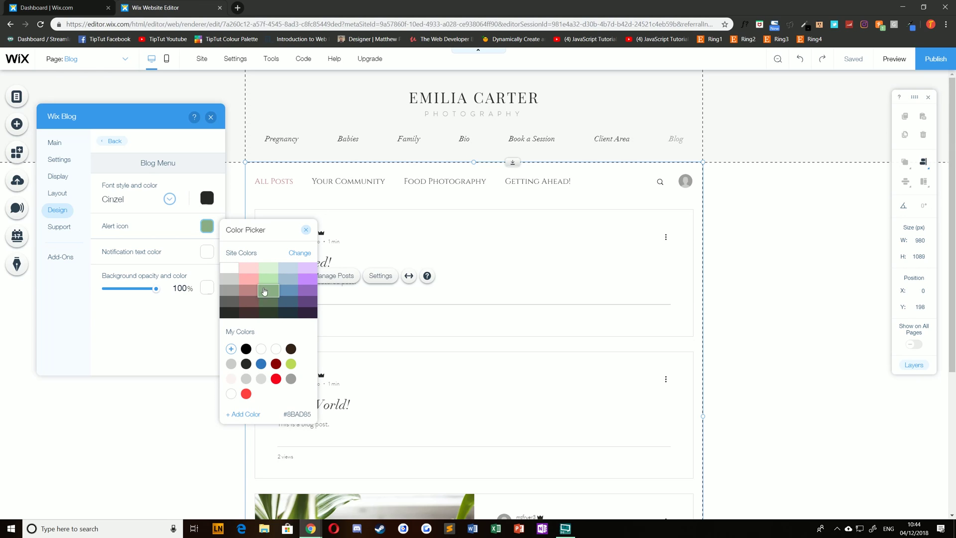
pyautogui.click(246, 292)
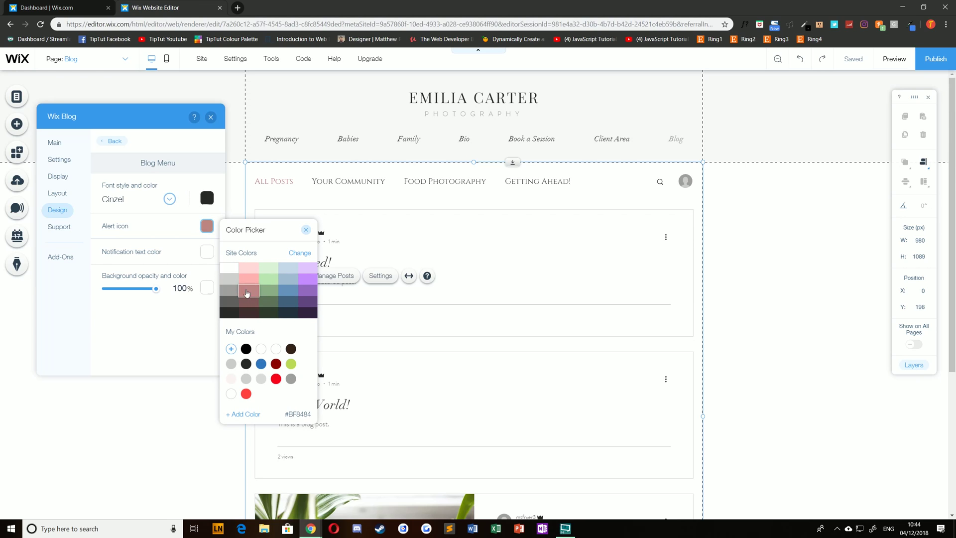
pyautogui.click(133, 328)
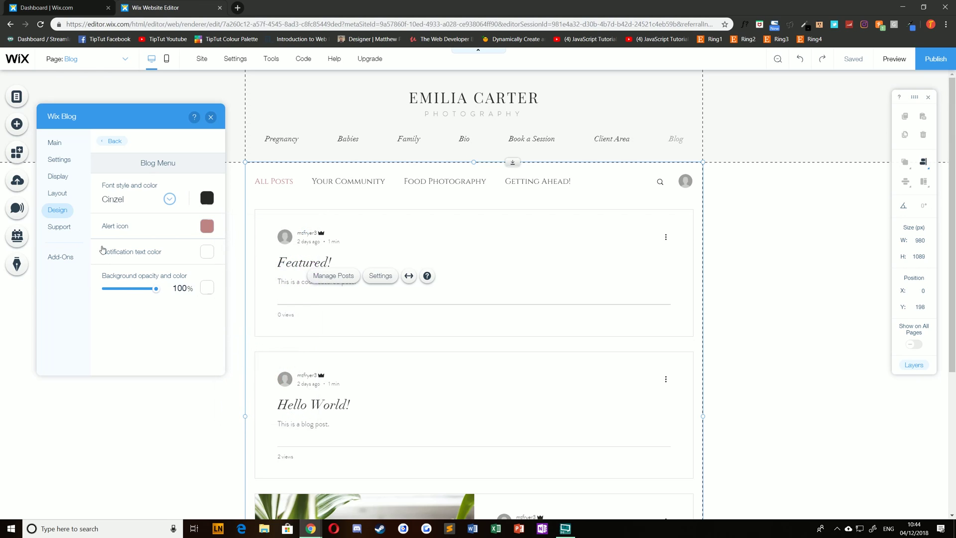
# Raise the post border opacity to about 80%.
pyautogui.click(111, 141)
pyautogui.click(128, 173)
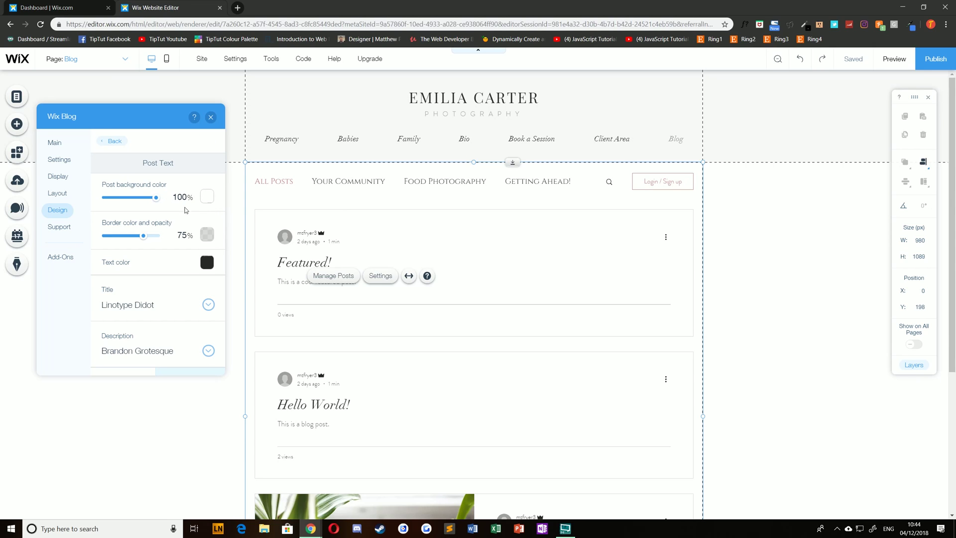
pyautogui.moveTo(143, 238); pyautogui.dragTo(146, 238)
# Shrink post titles to 24px and post descriptions to 14px.
pyautogui.scroll(-1, 147, 279)
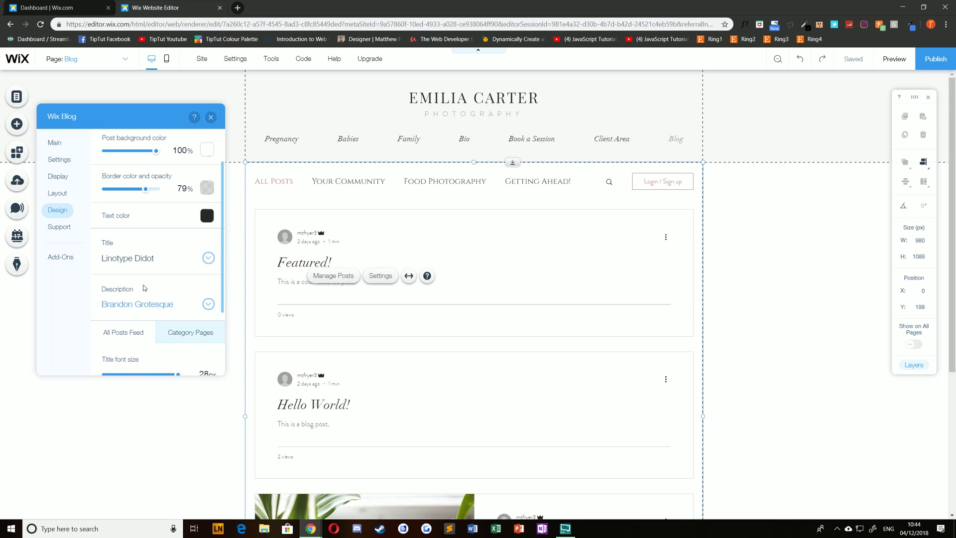
pyautogui.scroll(-2, 173, 280)
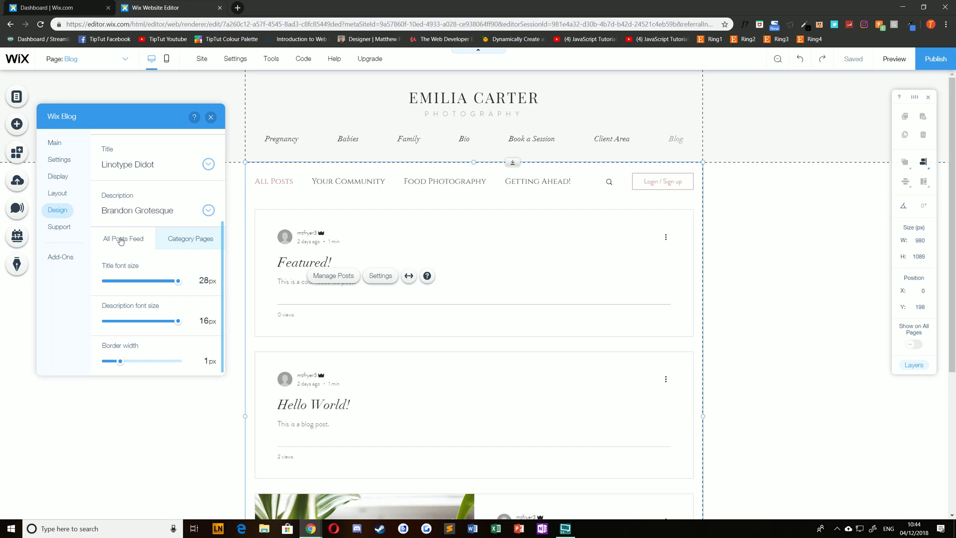
pyautogui.moveTo(178, 281); pyautogui.dragTo(144, 284)
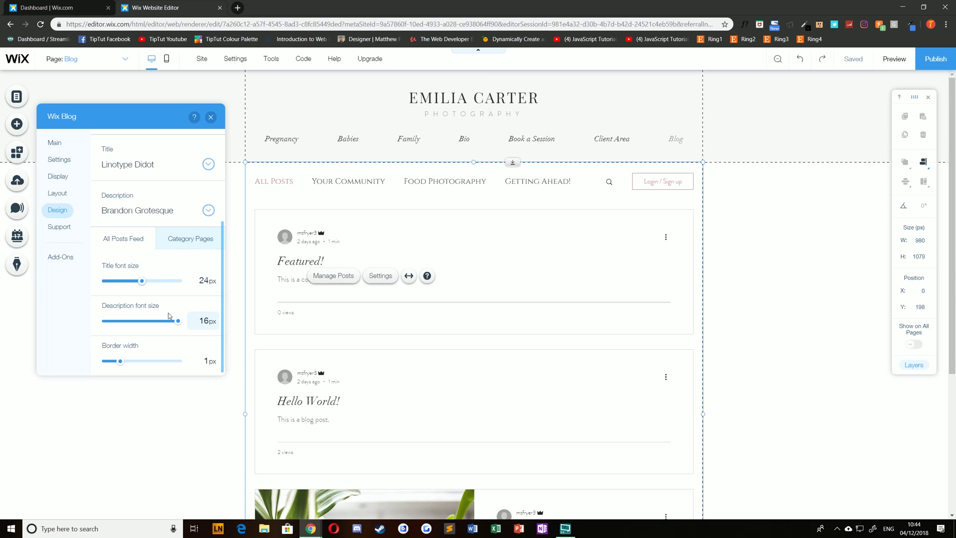
pyautogui.moveTo(178, 321); pyautogui.dragTo(145, 319)
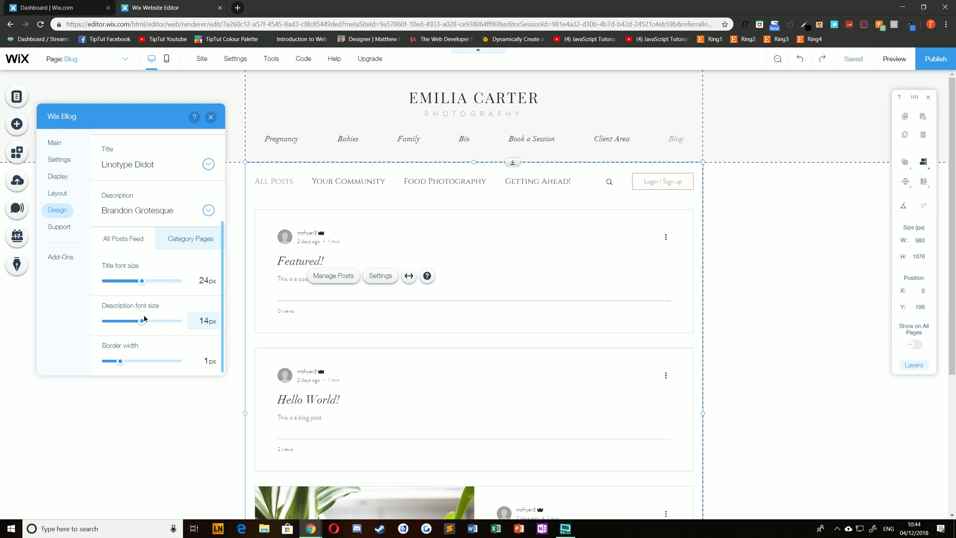
pyautogui.click(190, 239)
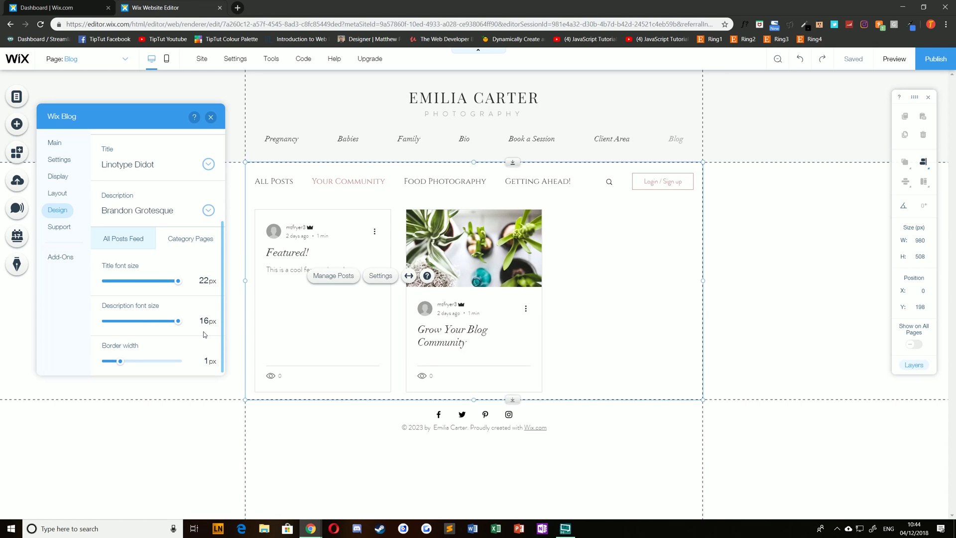
# Give blog buttons dark grey (#292929) text and a light green (#DBF3D7) fill.
pyautogui.scroll(5, 152, 170)
pyautogui.click(109, 145)
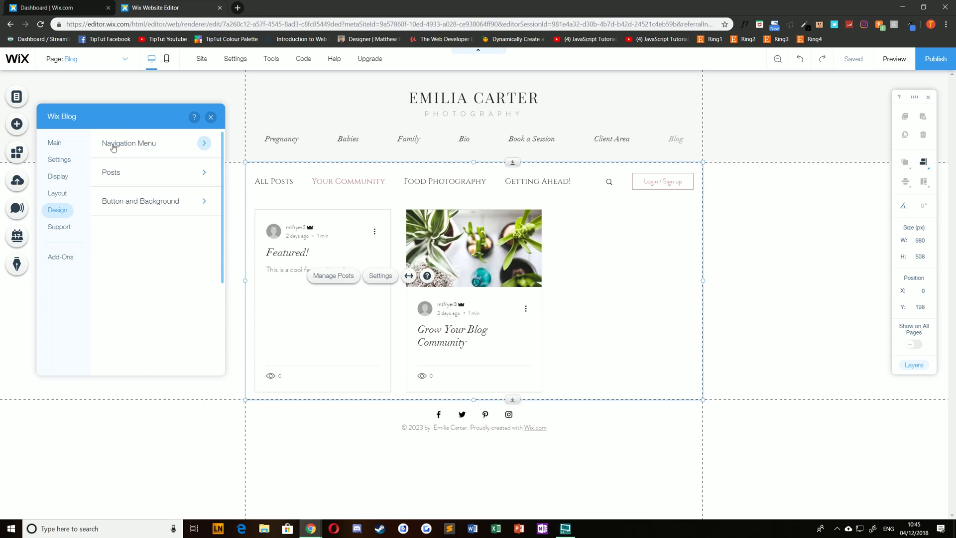
pyautogui.click(154, 206)
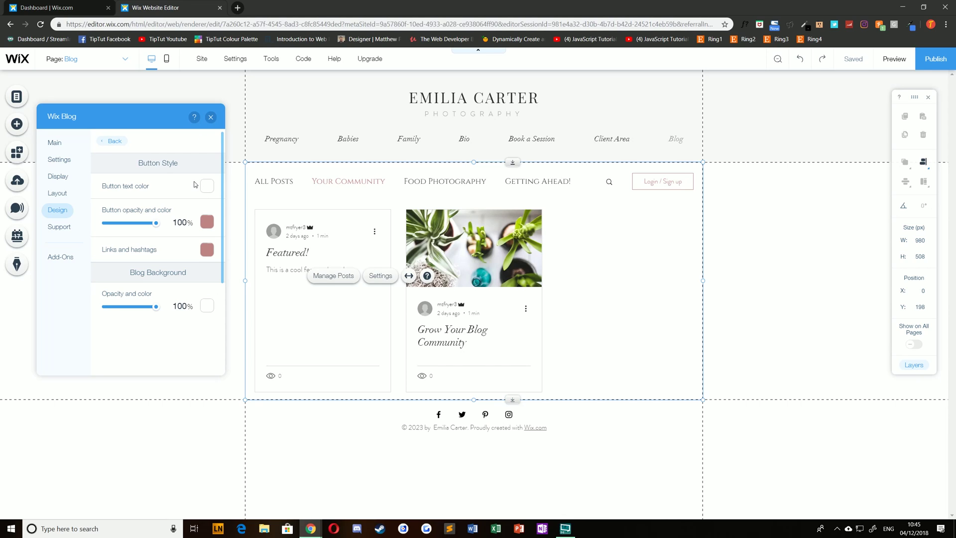
pyautogui.click(207, 186)
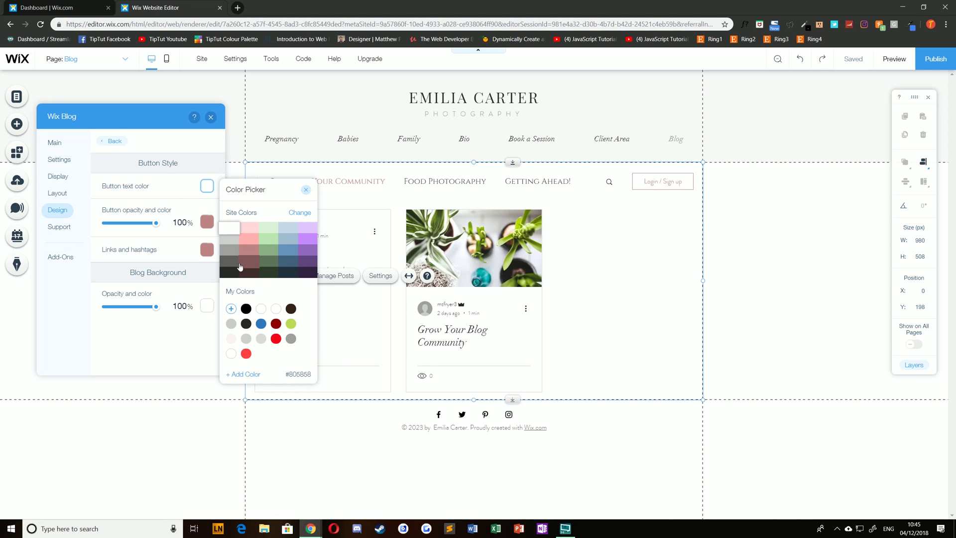
pyautogui.click(225, 274)
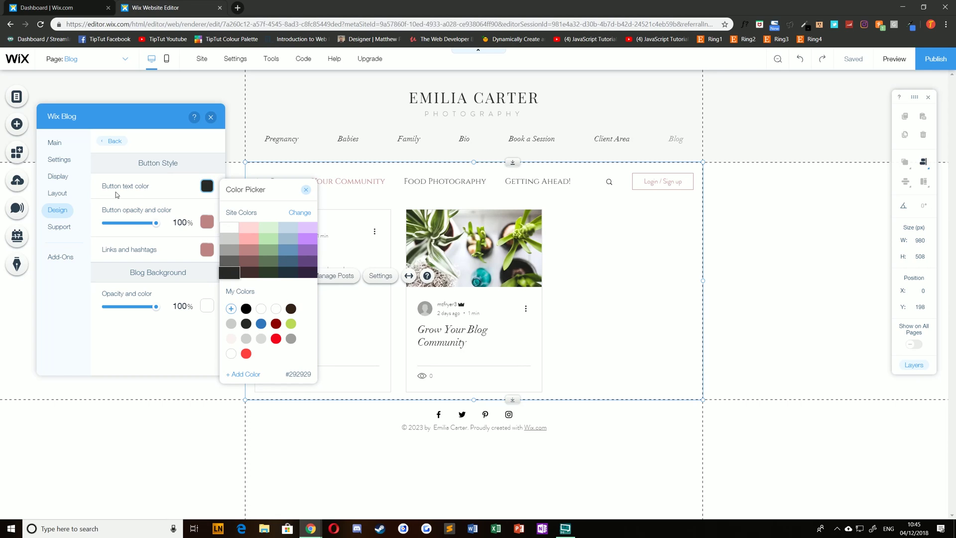
pyautogui.click(208, 222)
pyautogui.click(207, 222)
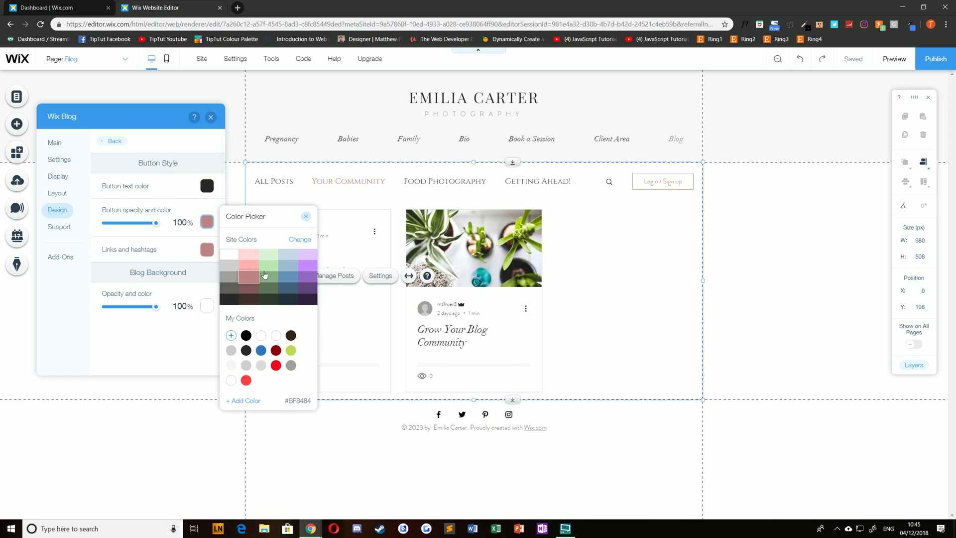
pyautogui.click(264, 259)
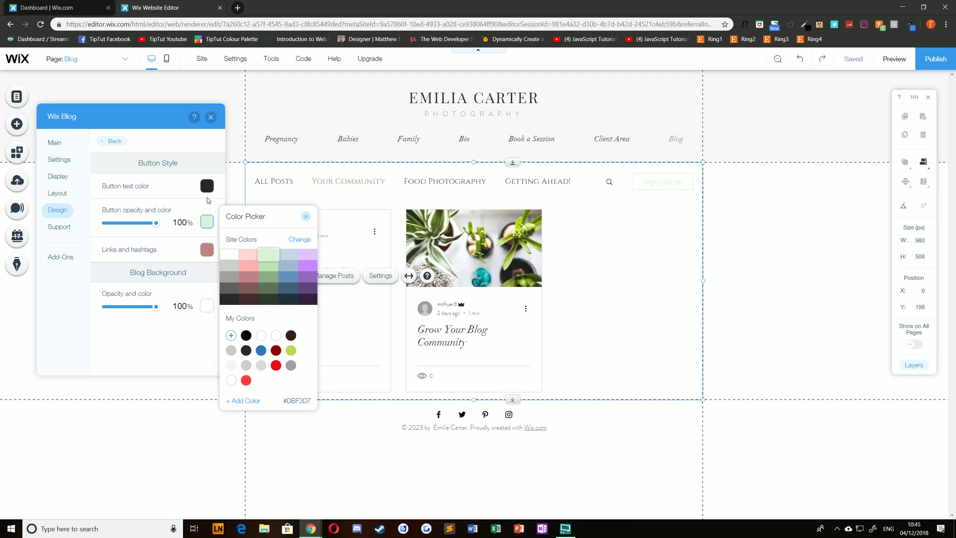
# Keep the blog background white after trying light grey.
pyautogui.click(177, 250)
pyautogui.click(207, 305)
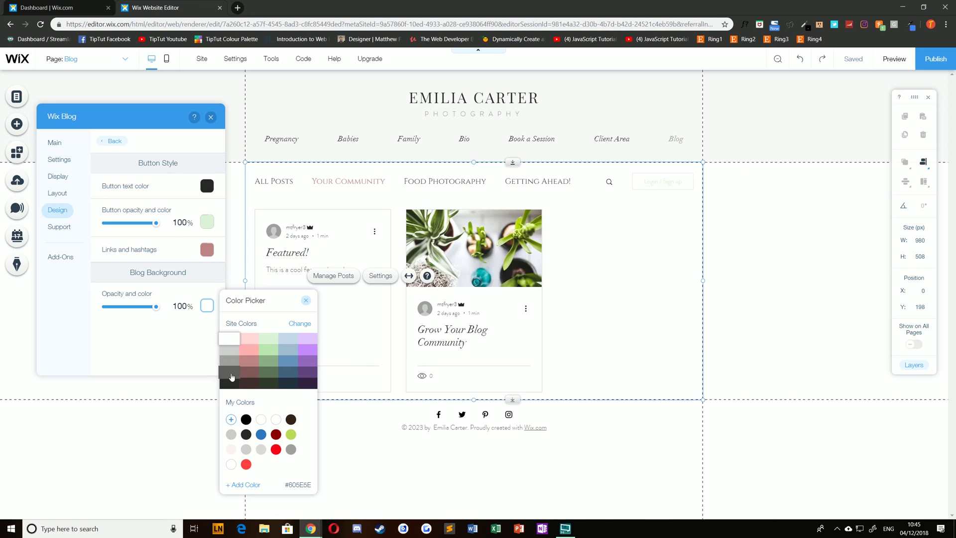
pyautogui.click(229, 350)
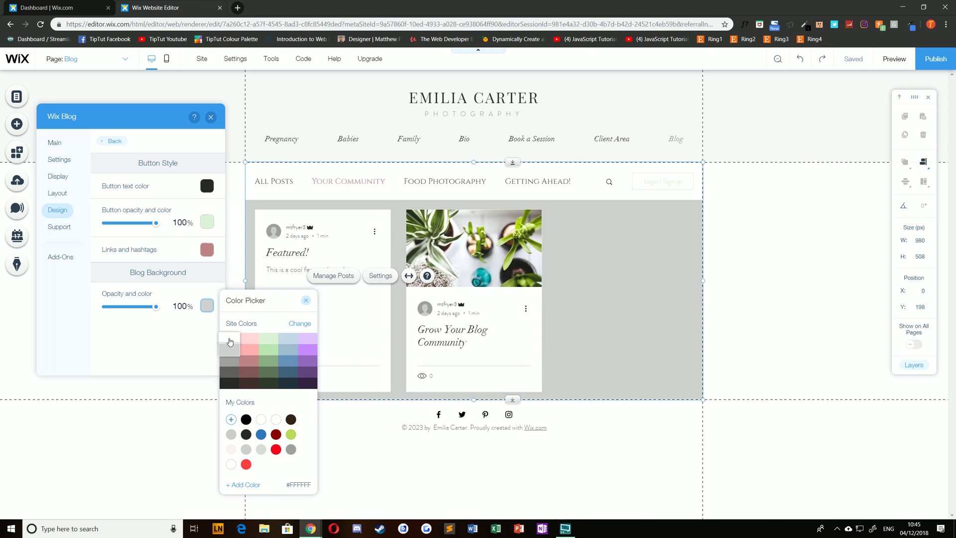
pyautogui.click(230, 341)
pyautogui.click(158, 348)
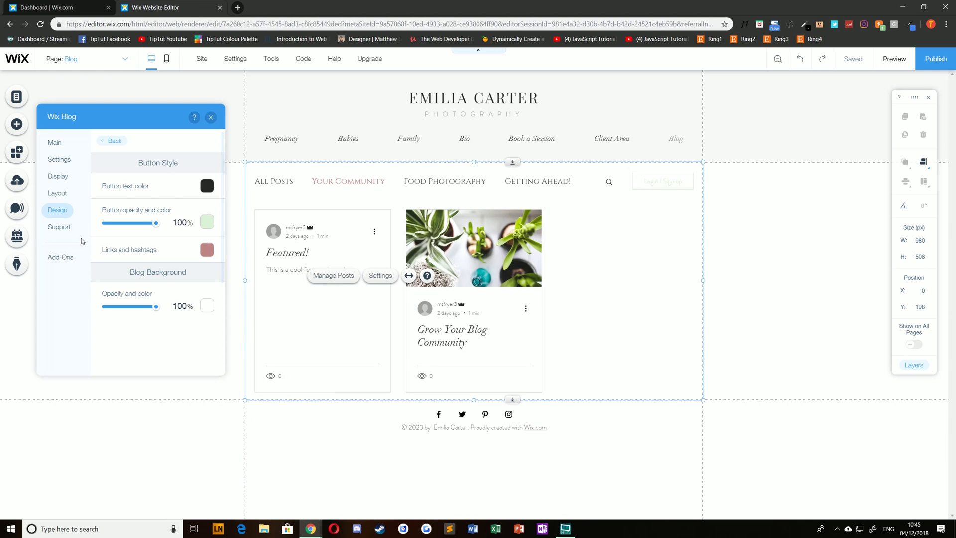
# Check the blog's Support and Add-Ons sections, then close the Wix Blog panel and deselect the blog.
pyautogui.click(67, 230)
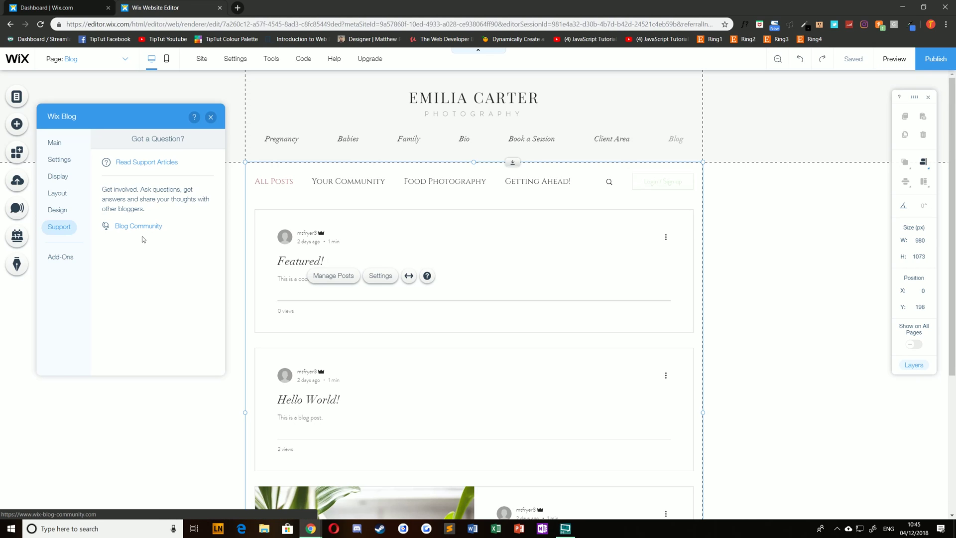
pyautogui.click(59, 256)
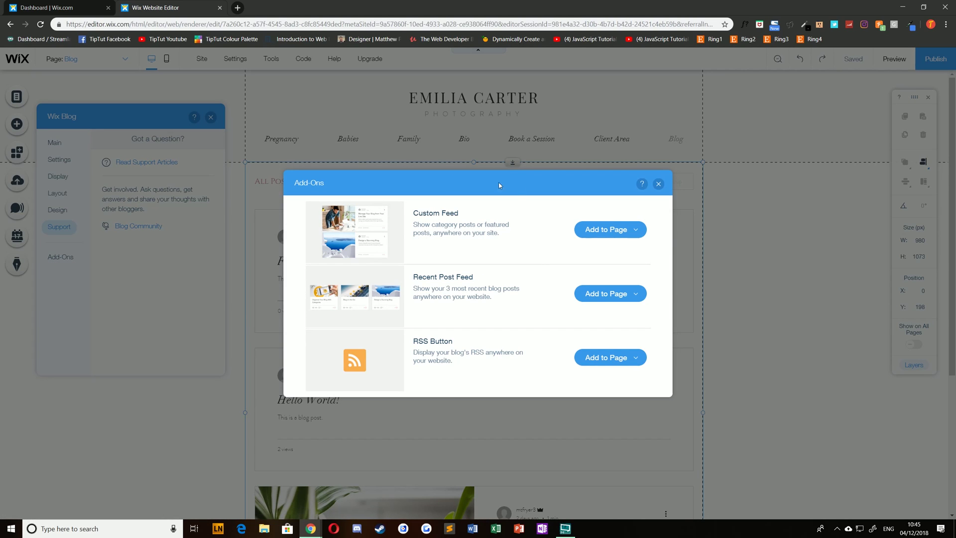
pyautogui.click(658, 184)
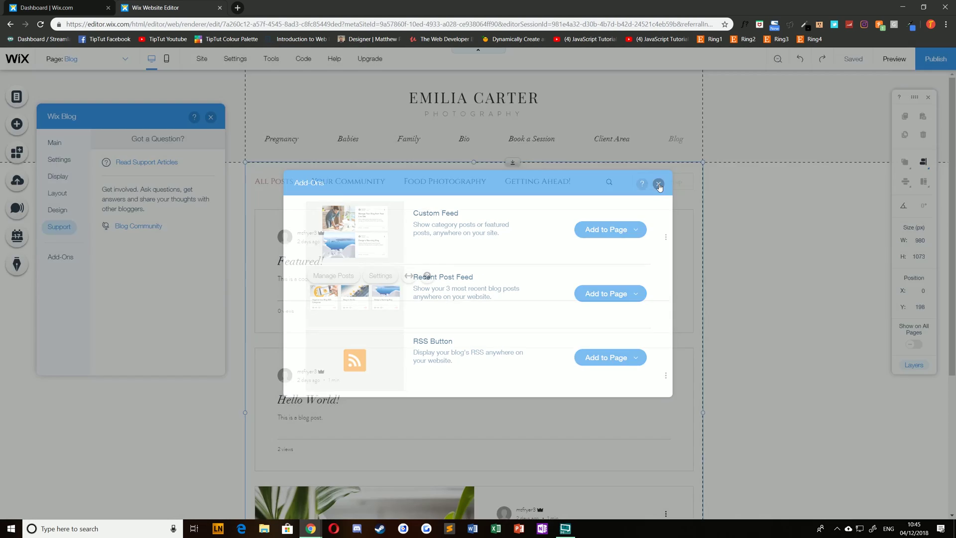
pyautogui.click(210, 117)
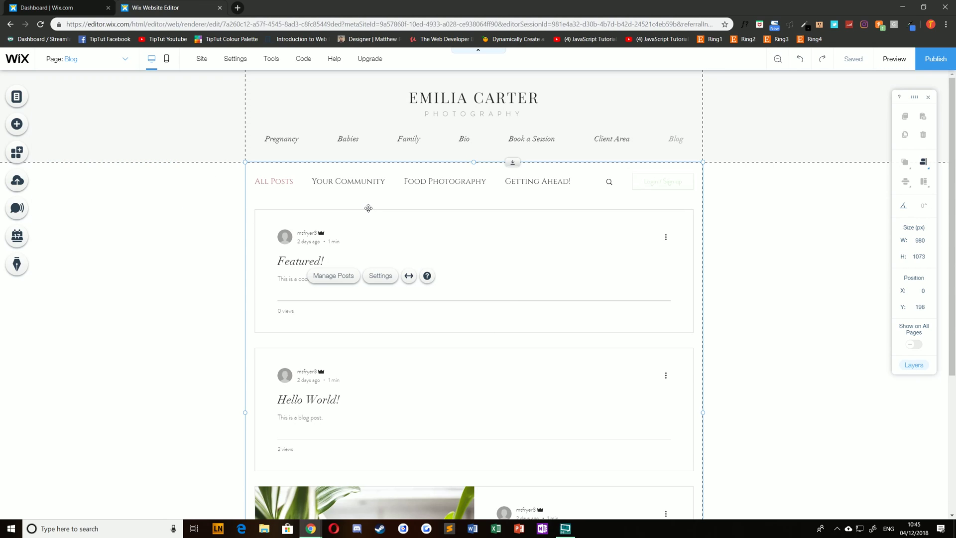
pyautogui.click(161, 263)
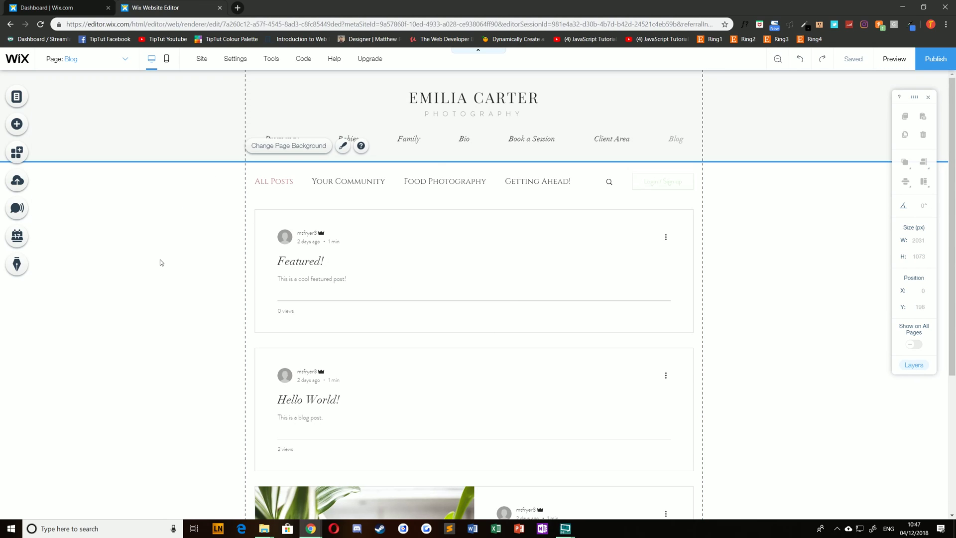